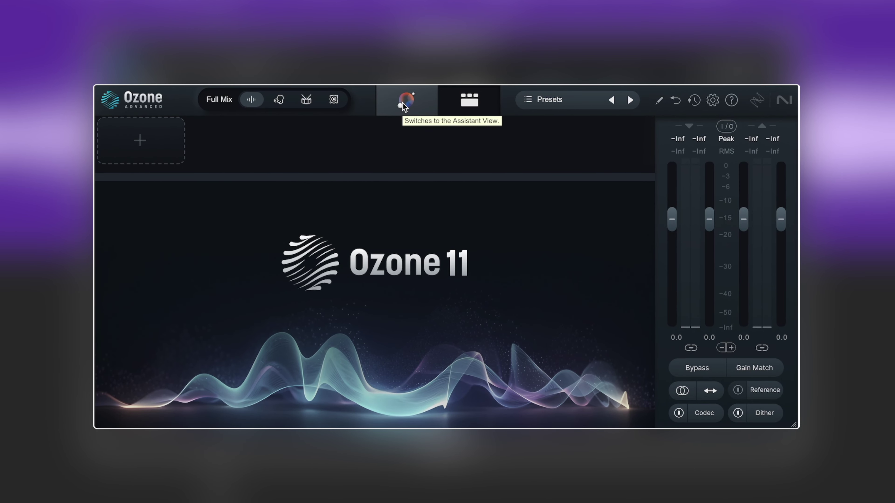
Start Master Assistant on the loudest section so it proposes a Pop target at Full Scale
click(403, 103)
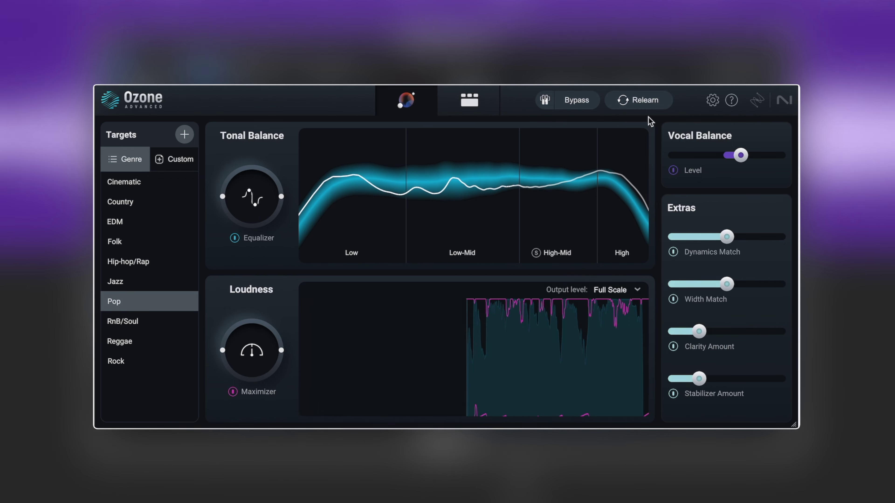
Turn on Level Match, then bypass the processing and restore it to compare with the original
click(544, 103)
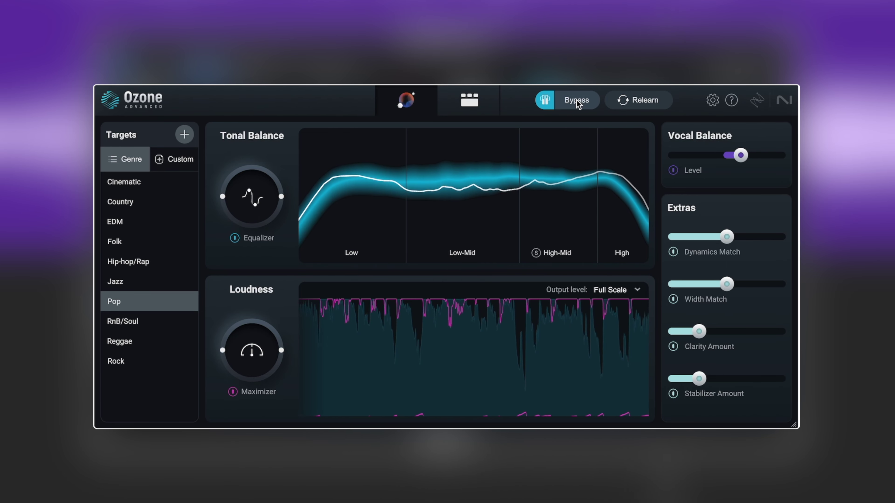
click(577, 100)
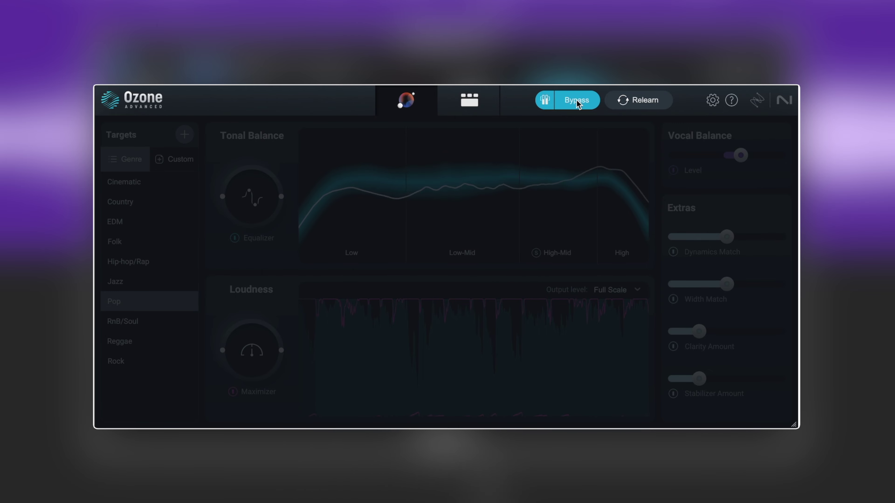
click(577, 103)
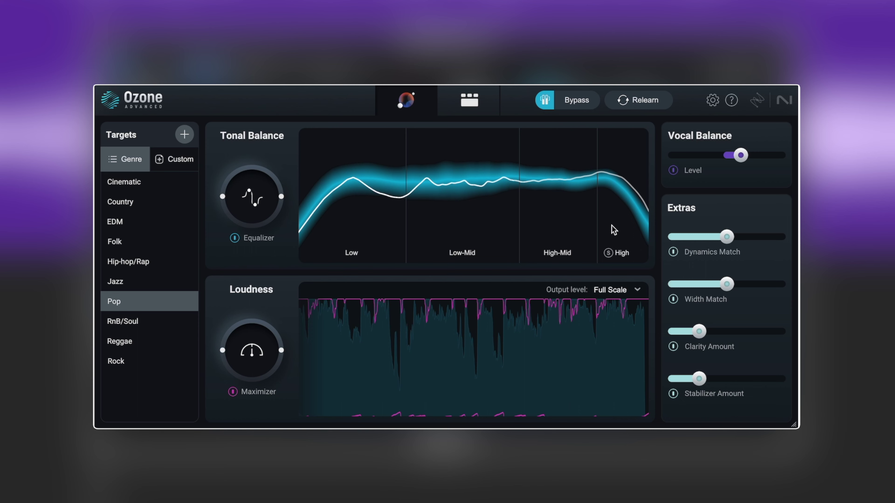
click(152, 221)
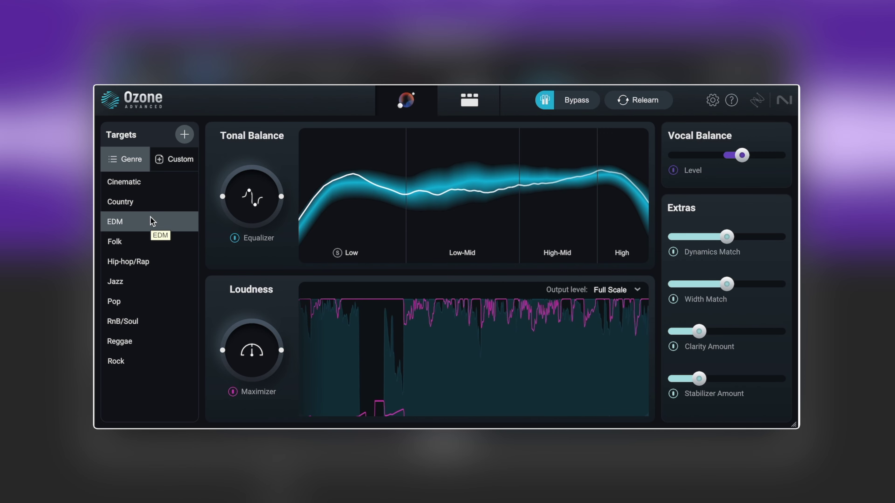
click(588, 105)
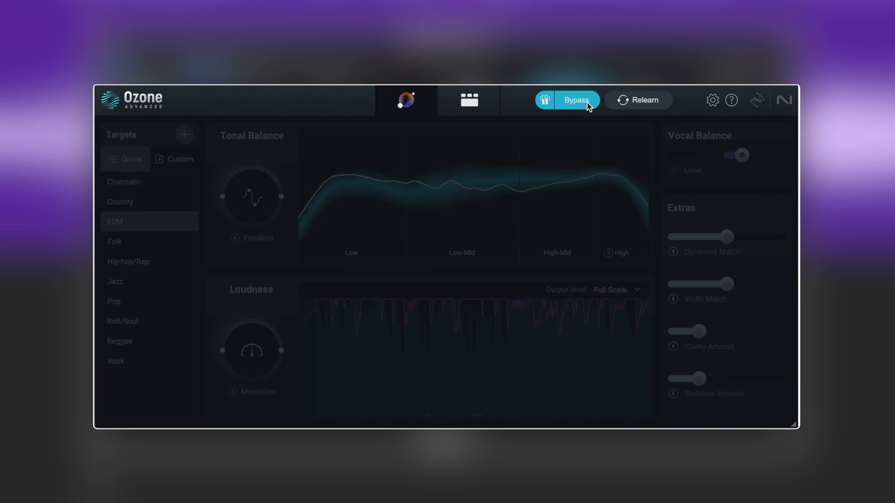
click(587, 106)
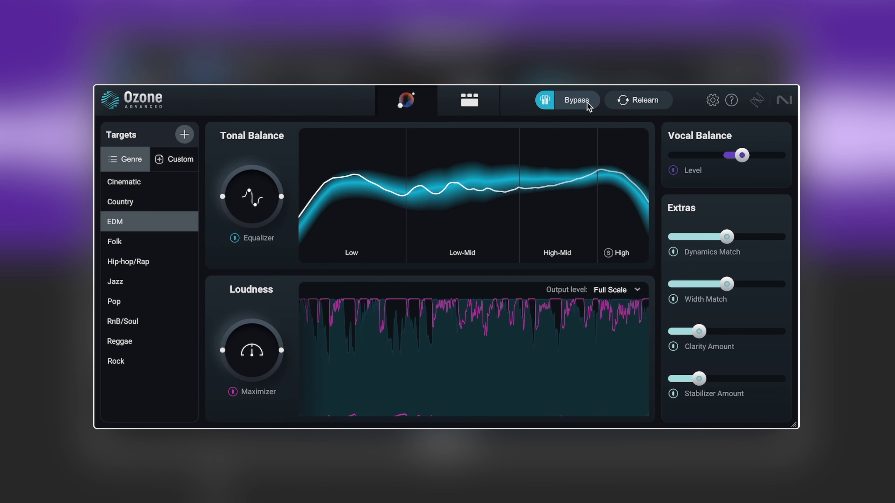
click(156, 302)
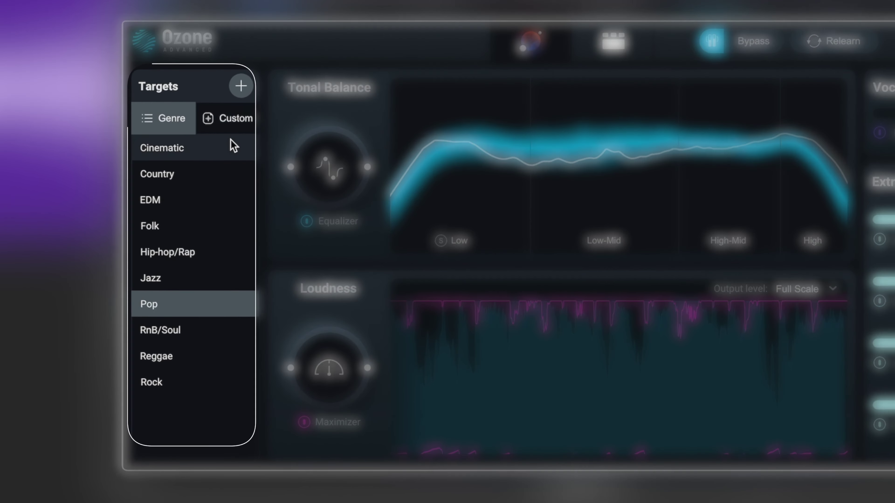
Target custom reference 03 Plasticworld, lower Dynamics Match, raise the Maximizer, then bypass to compare
click(238, 120)
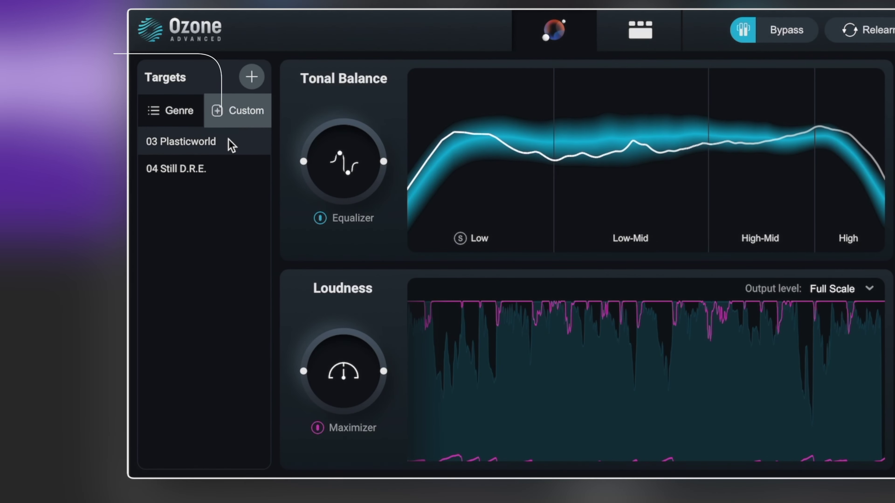
click(206, 141)
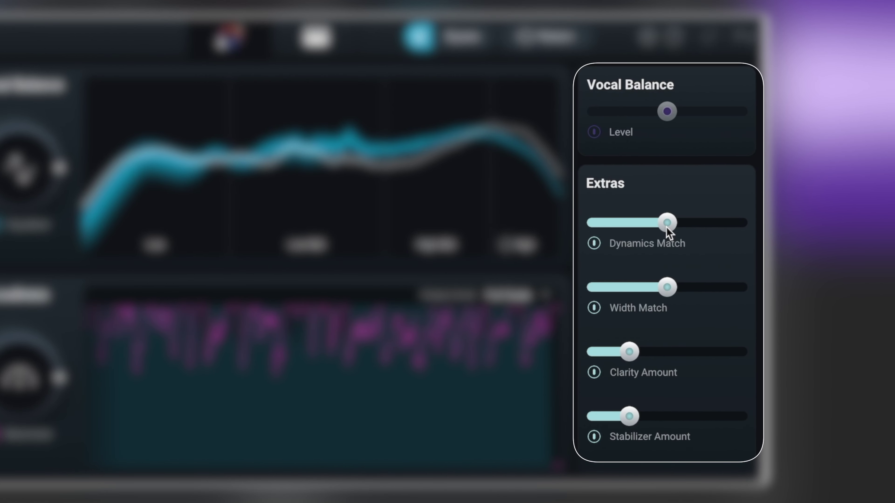
drag(668, 231, 611, 232)
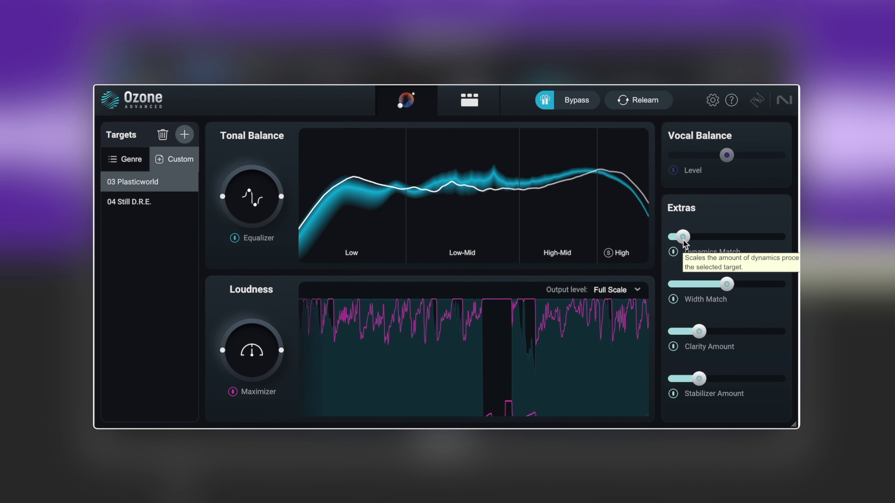
drag(683, 241, 672, 242)
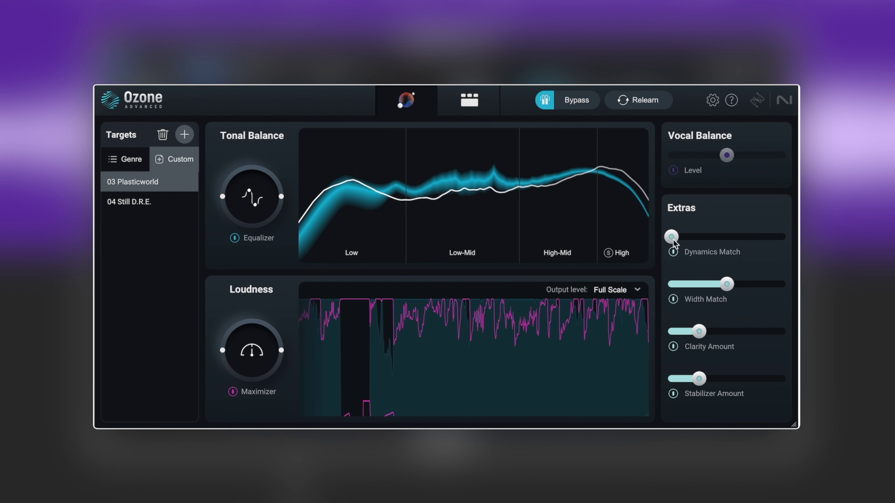
mouse_move(673, 243)
mouse_down()
mouse_move(780, 244)
mouse_move(690, 244)
mouse_up()
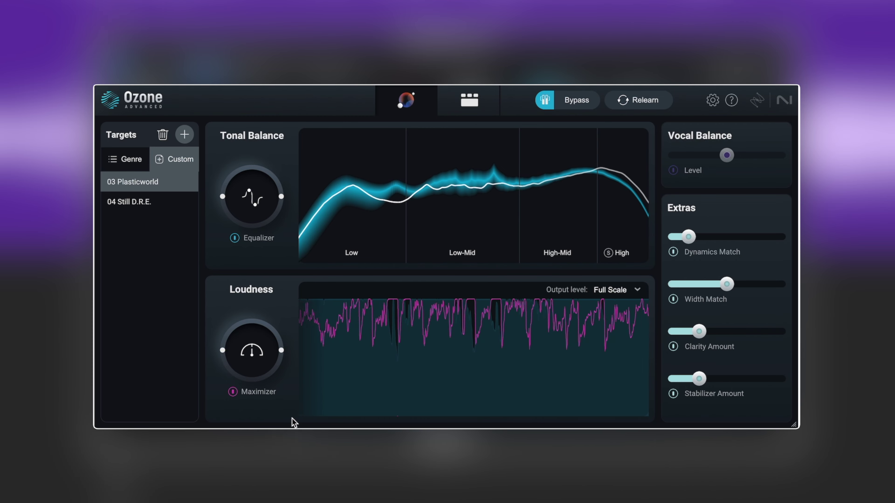
drag(253, 356, 248, 384)
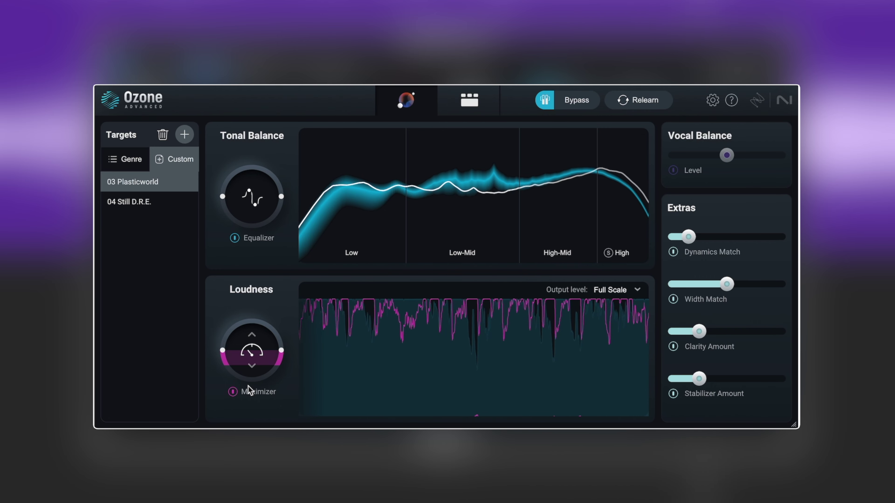
click(589, 102)
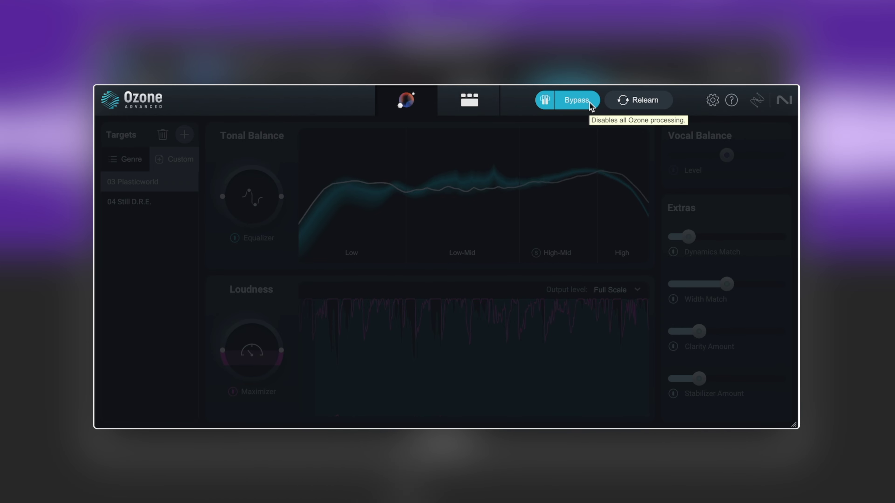
click(590, 103)
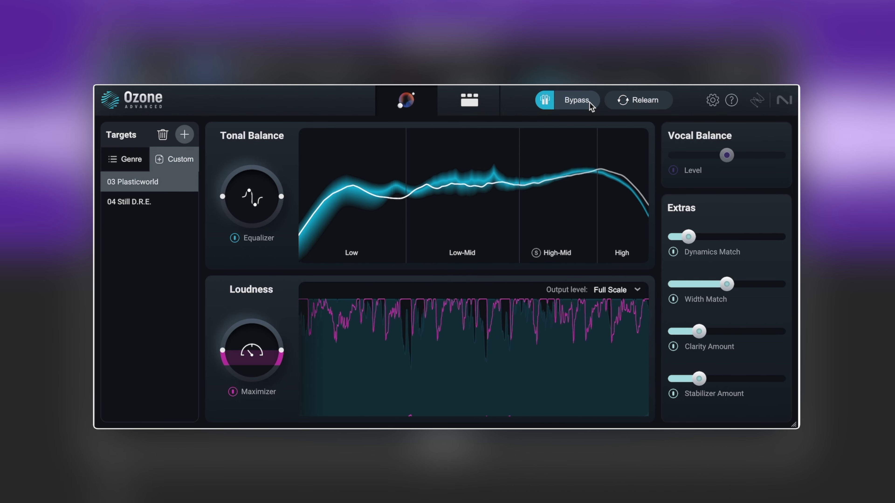
click(590, 102)
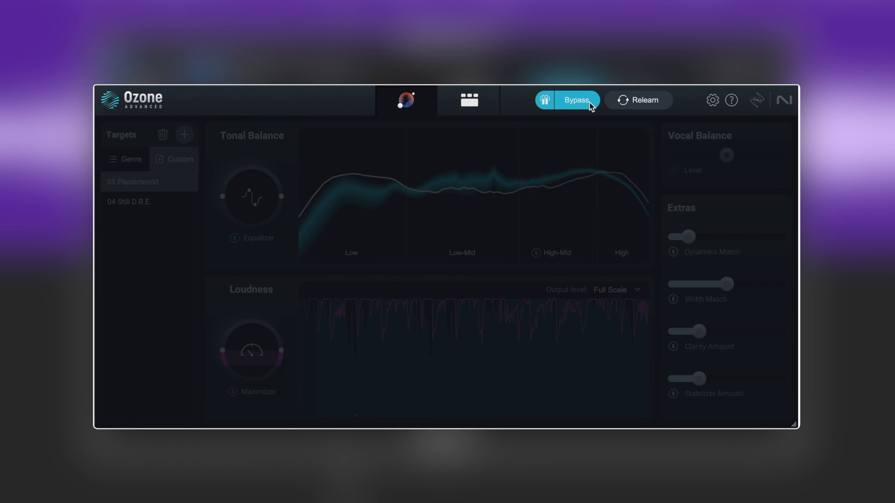
click(589, 102)
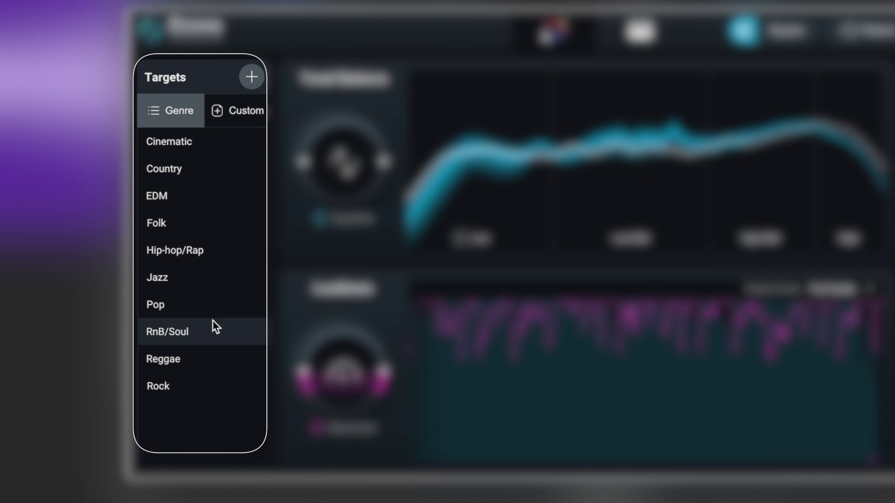
Return to the Pop genre target, sweep Vocal Balance to maximum and back near centre, then bypass-compare
click(213, 311)
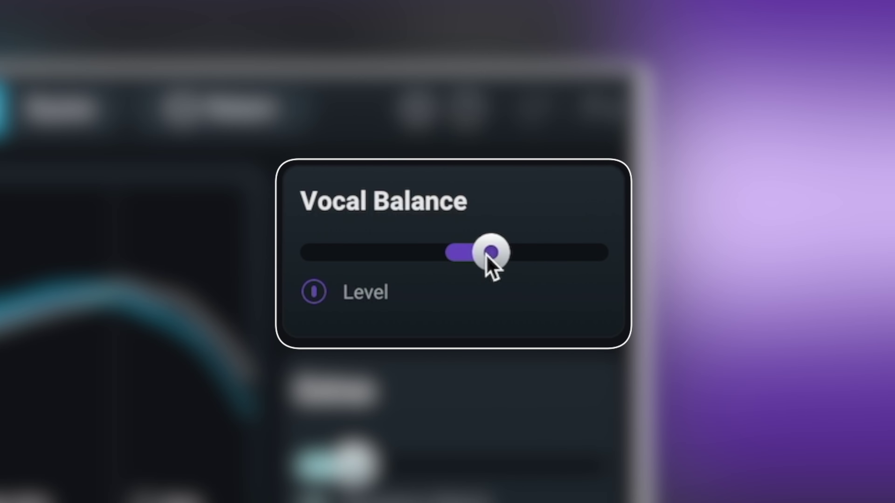
drag(486, 254, 488, 256)
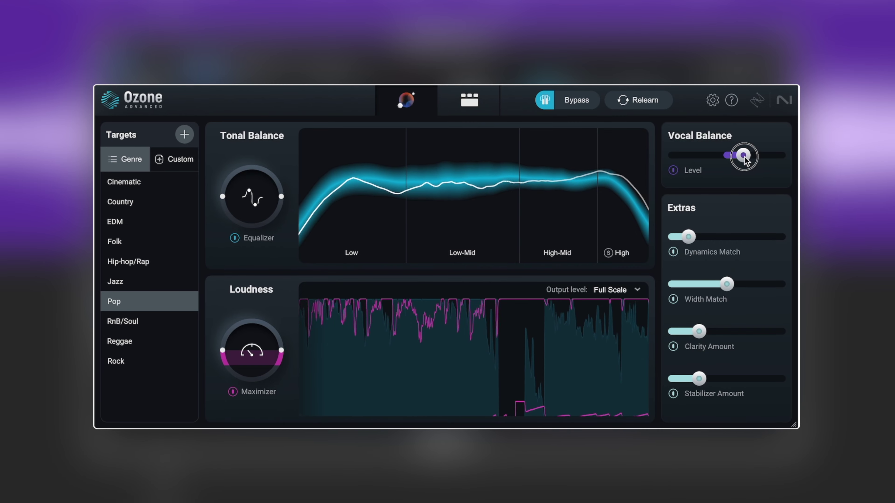
drag(729, 165, 776, 166)
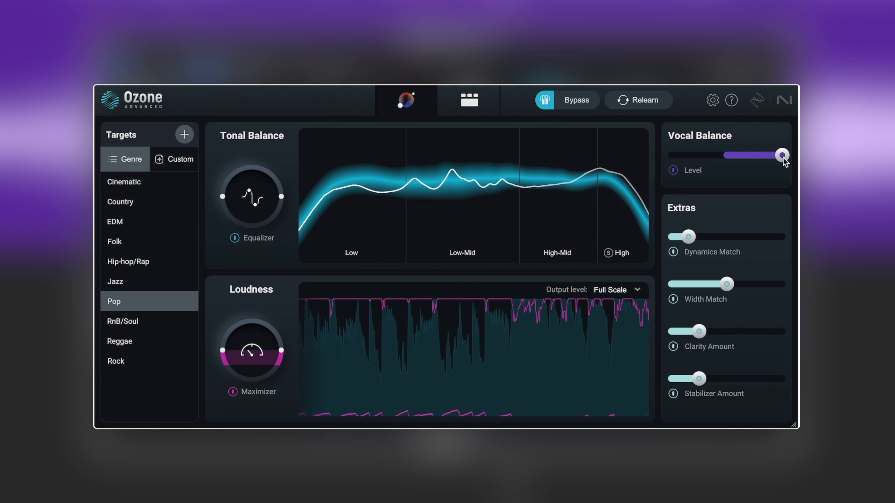
drag(781, 156, 736, 165)
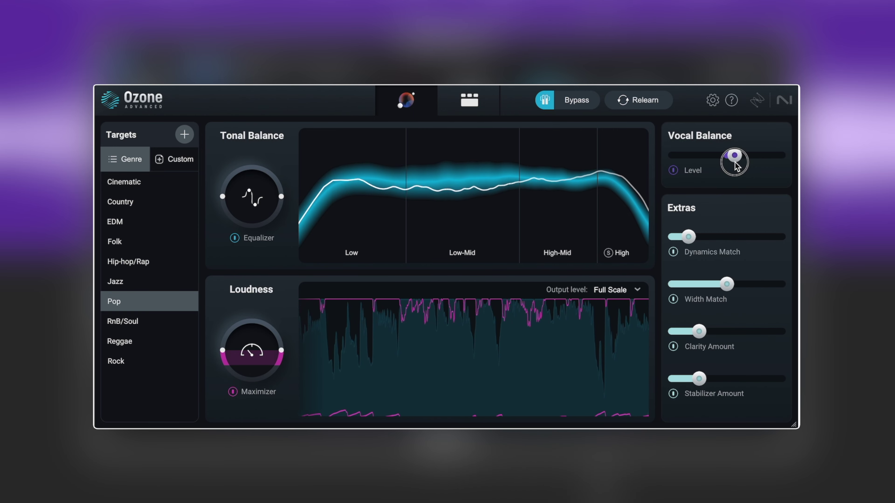
click(582, 103)
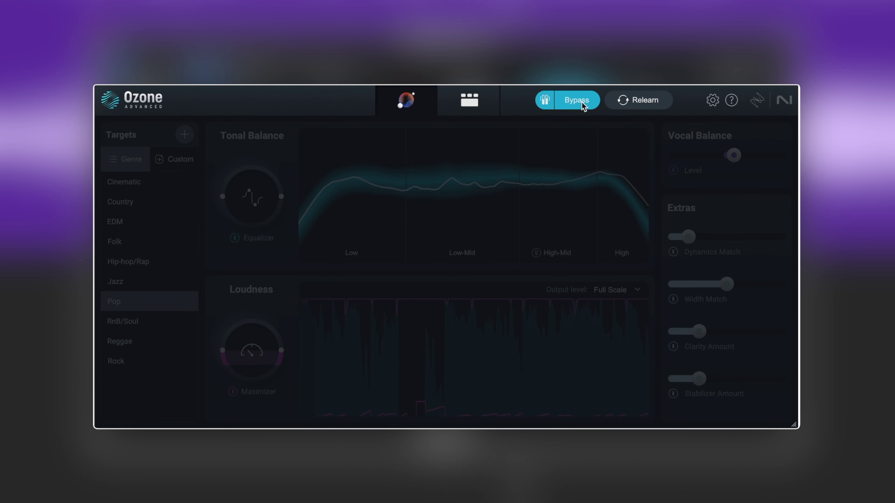
click(582, 102)
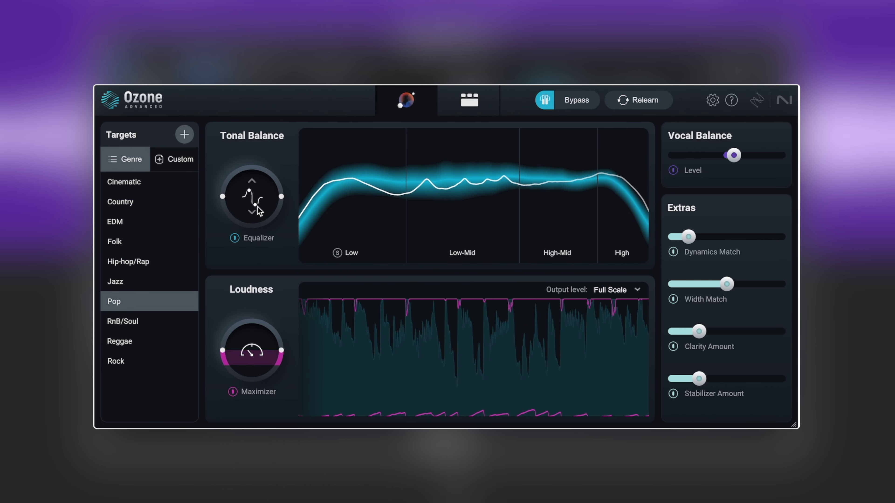
Nudge the Tonal Balance Equalizer amount up and back down, then inspect Equalizer 1 in the chain
drag(259, 211, 263, 171)
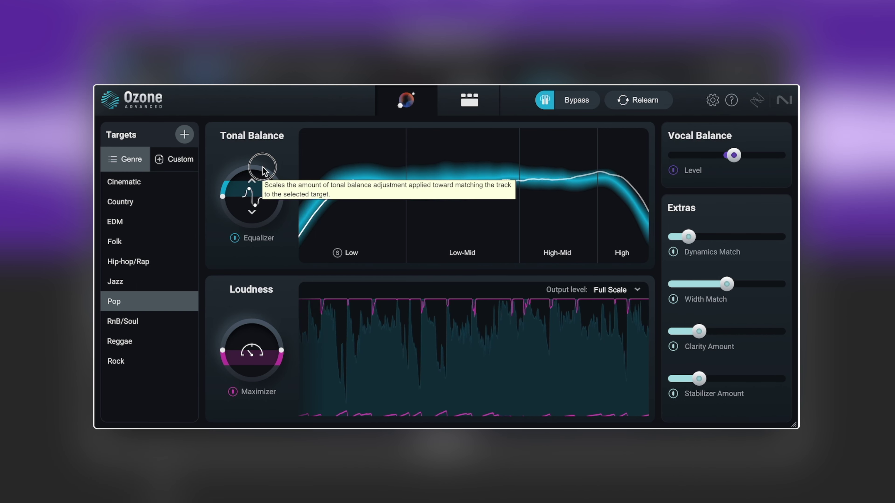
drag(263, 171, 259, 241)
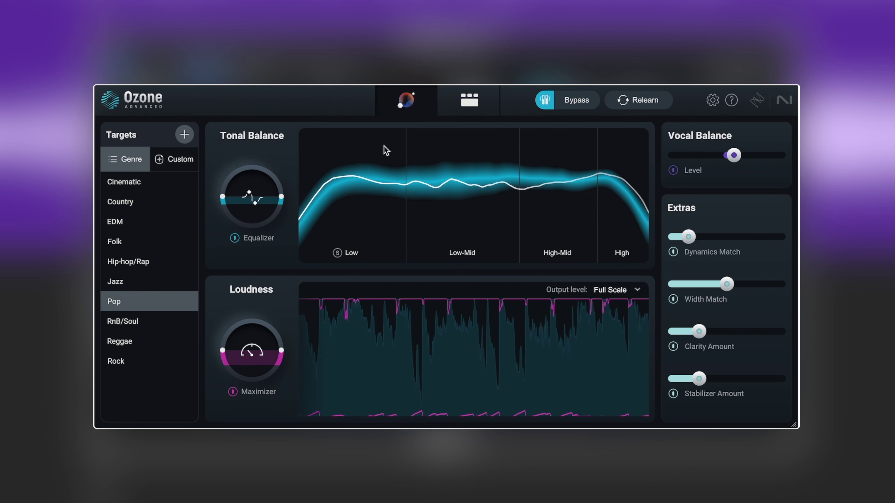
click(471, 106)
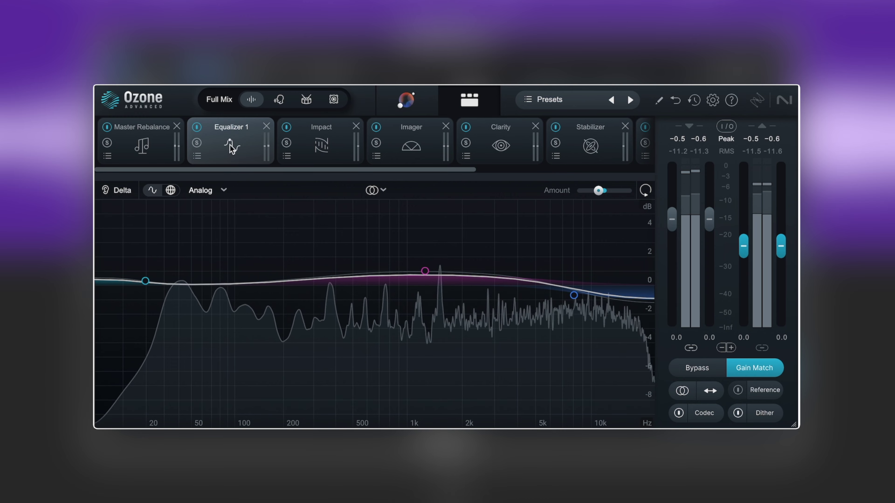
click(408, 99)
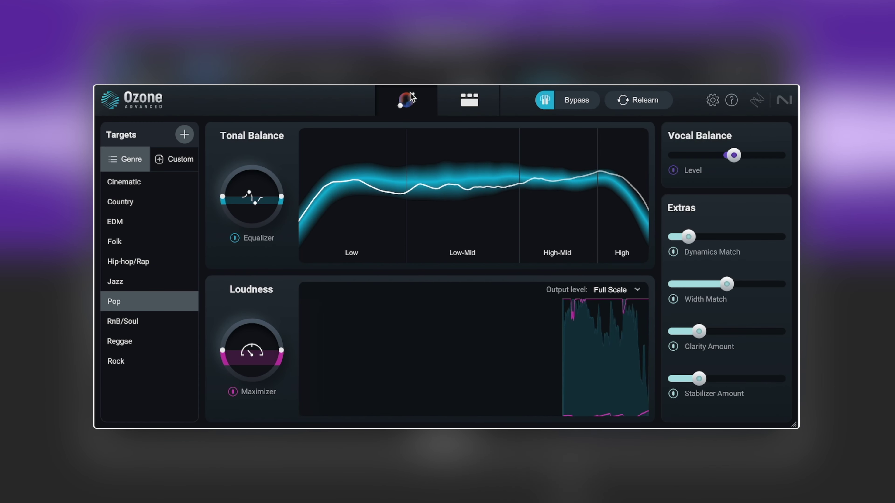
click(583, 105)
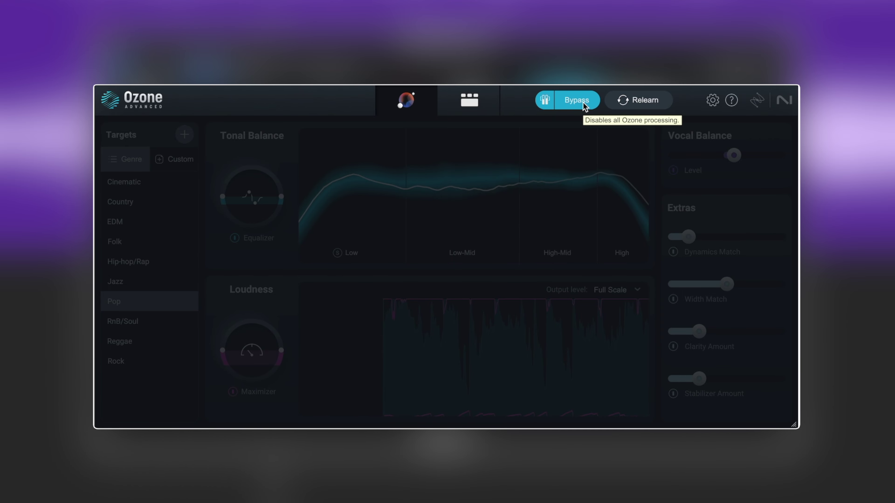
click(583, 104)
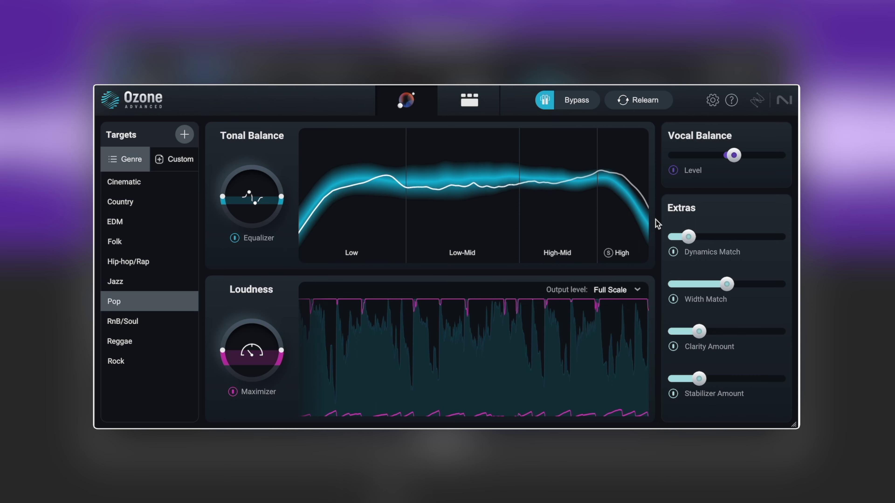
drag(689, 240, 728, 248)
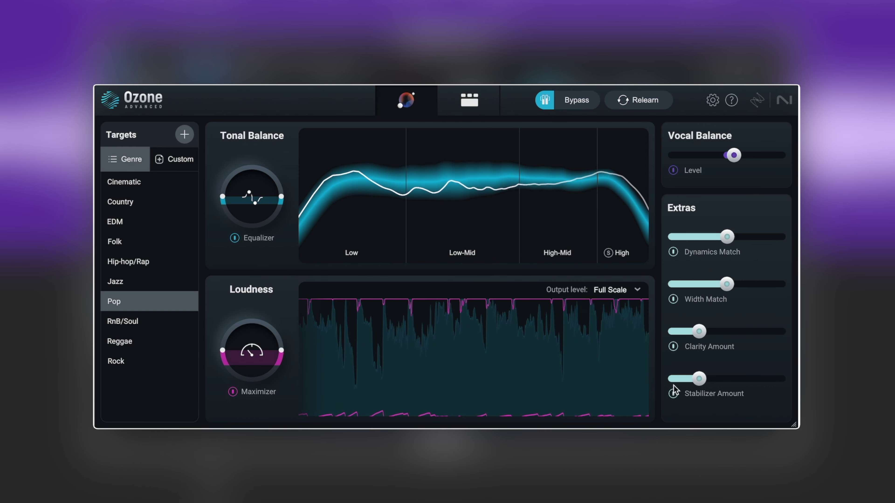
Switch Width Match off and back on to compare its effect
click(673, 300)
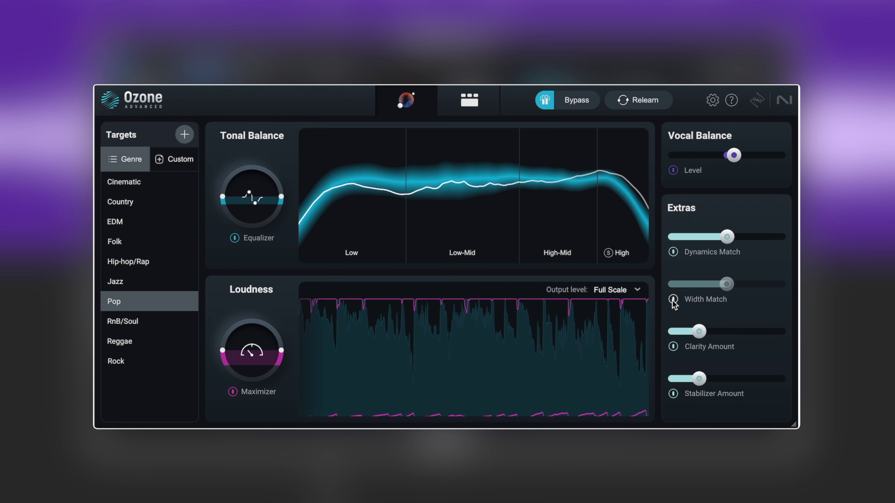
click(673, 299)
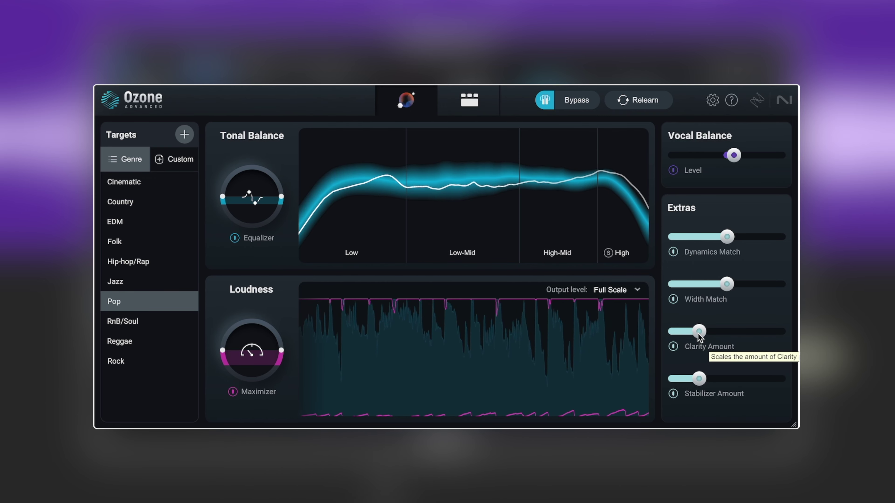
Raise Clarity Amount, A/B it with its power toggle, and settle it around 60%
drag(698, 332, 763, 336)
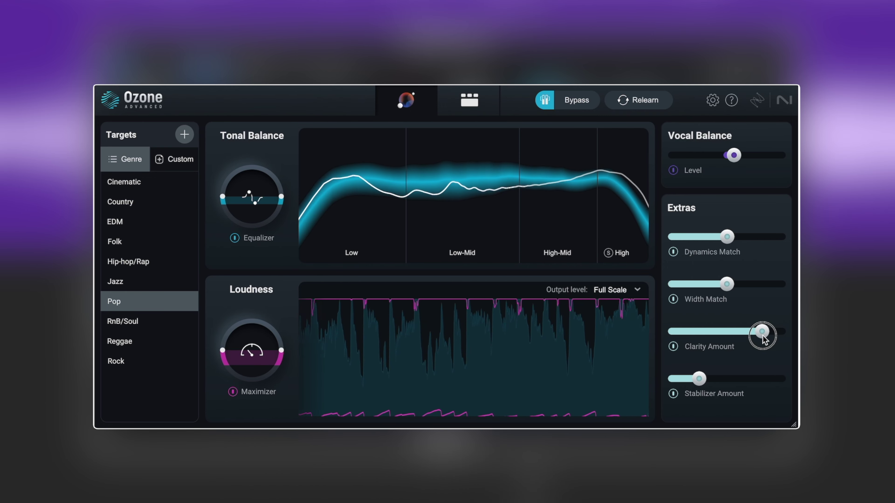
click(673, 347)
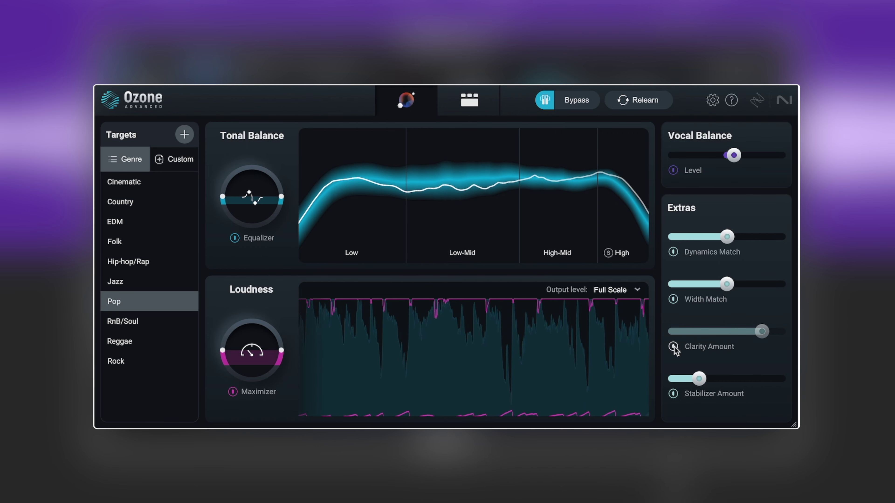
click(674, 346)
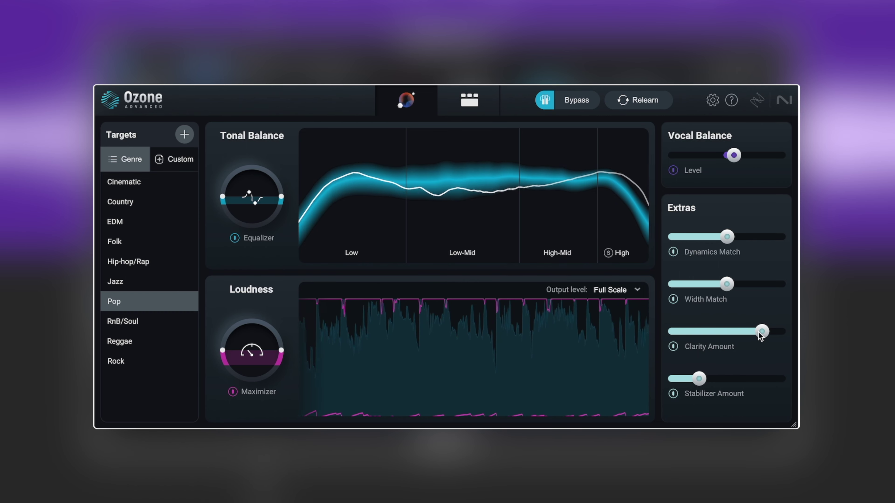
drag(760, 333, 742, 333)
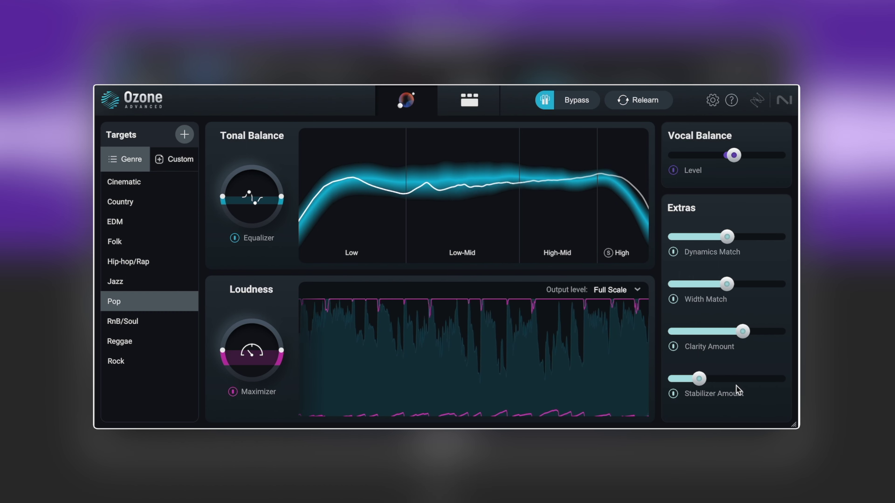
click(673, 348)
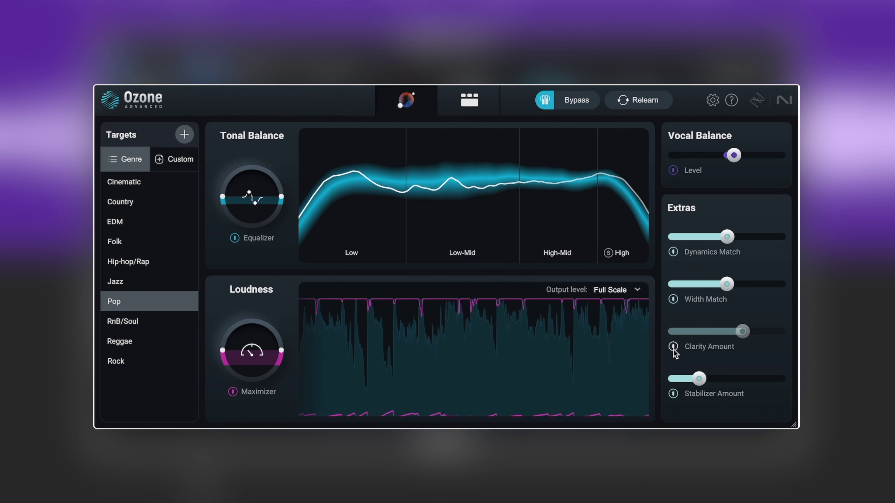
click(673, 347)
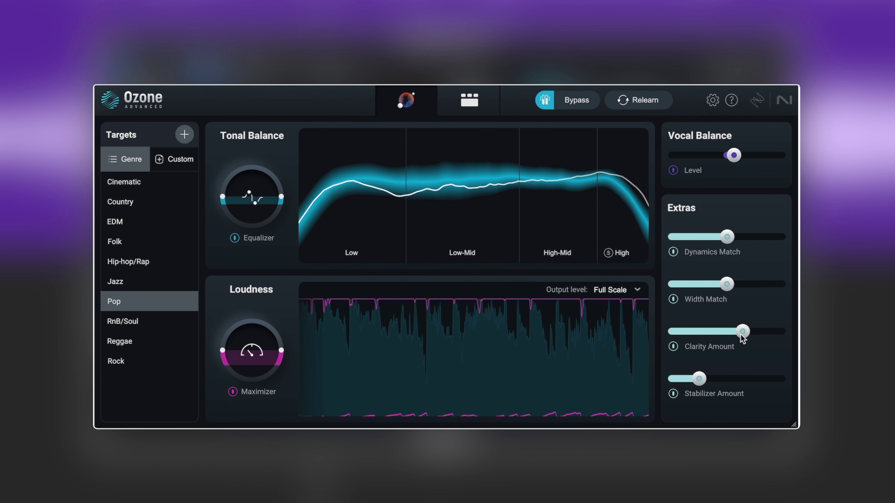
drag(740, 335, 735, 336)
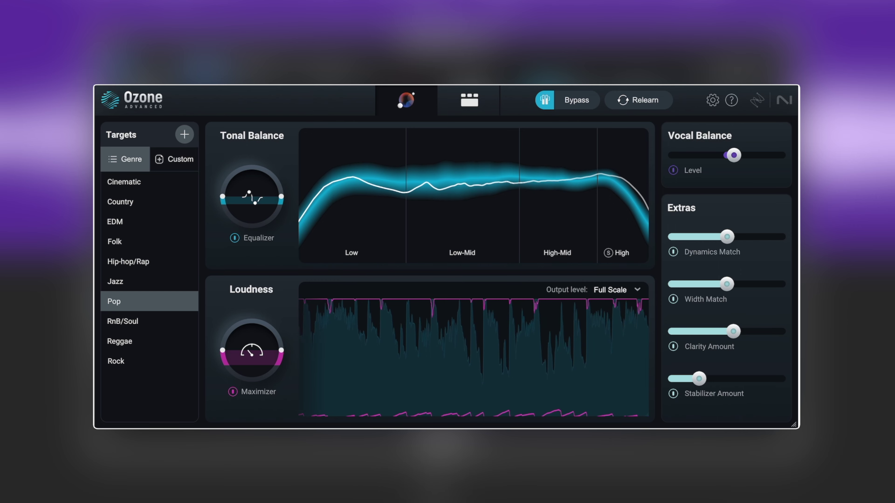
Toggle Stabilizer off and on to compare, then nudge its Amount slightly higher
click(673, 394)
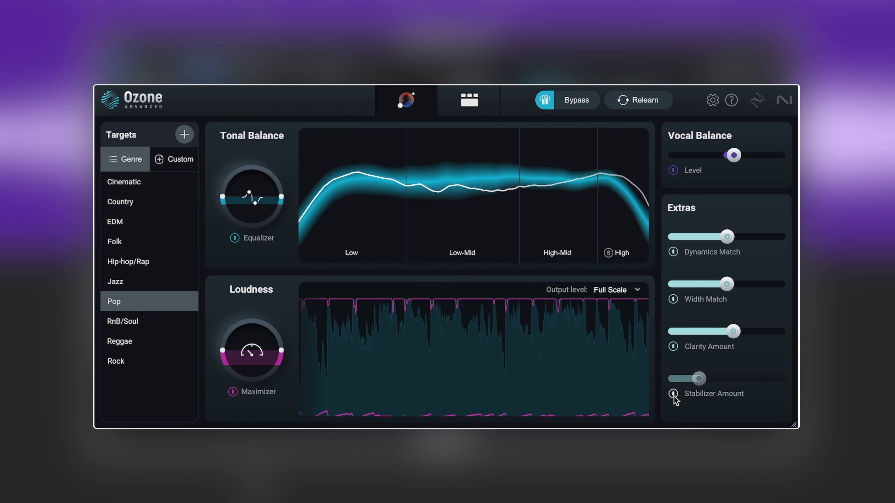
click(672, 394)
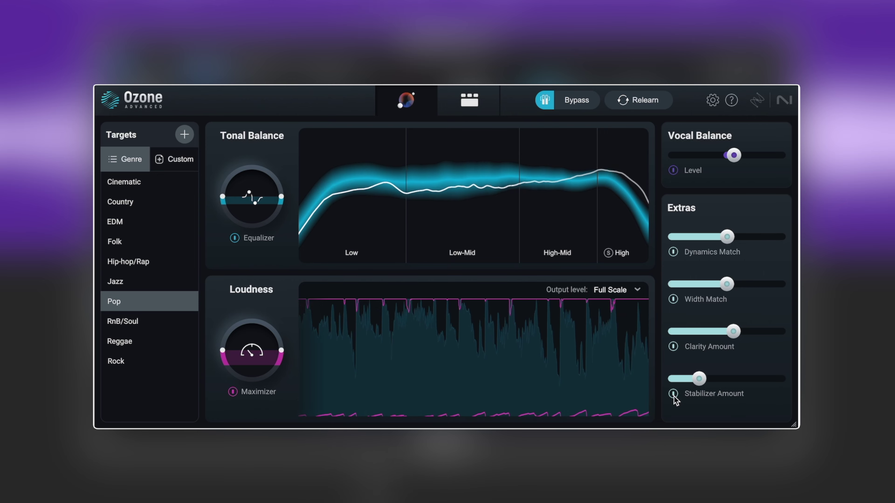
mouse_move(698, 381)
mouse_down()
mouse_move(744, 385)
mouse_move(713, 387)
mouse_up()
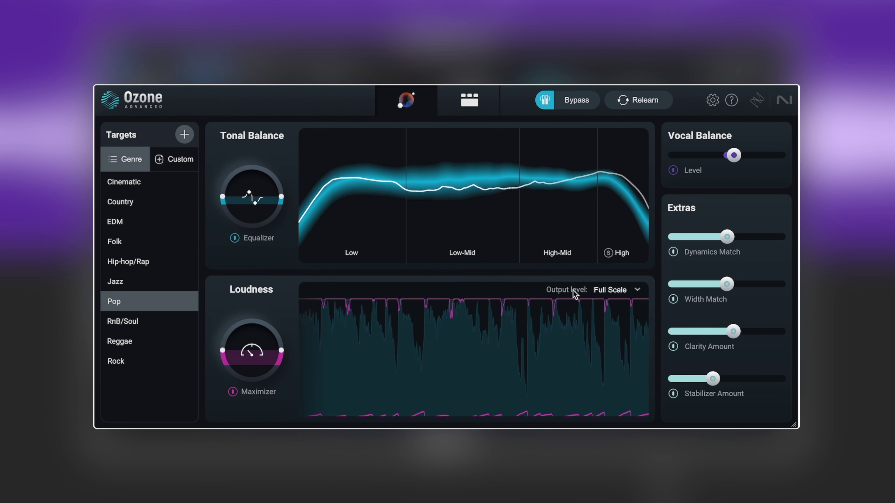
click(625, 291)
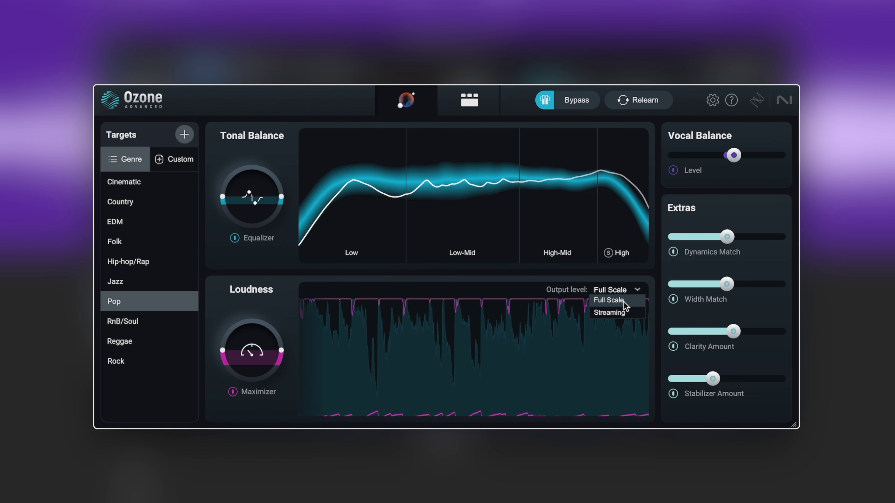
click(625, 313)
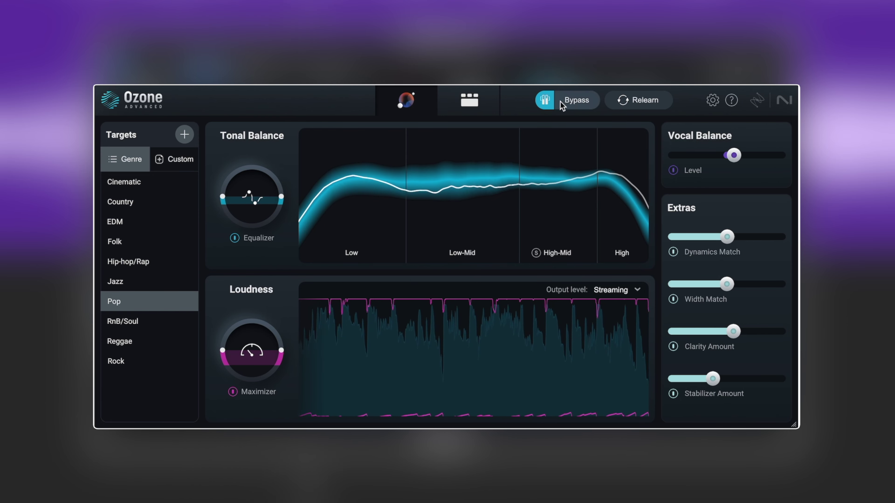
click(632, 290)
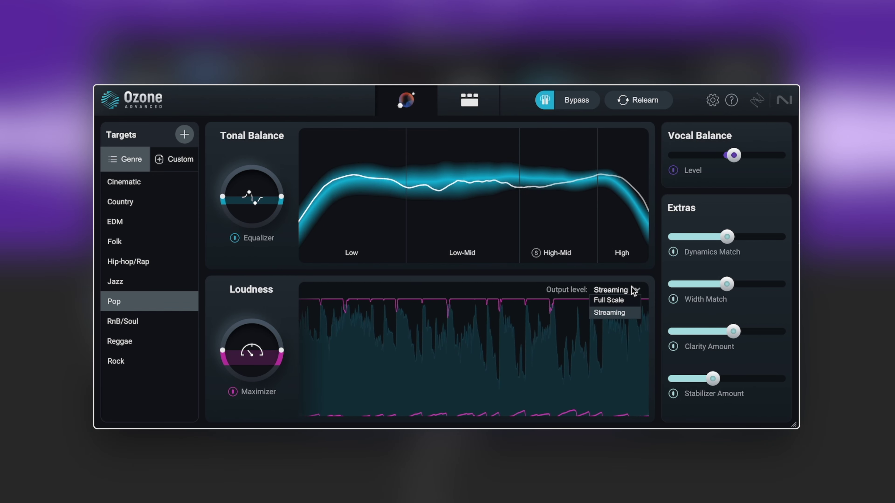
click(622, 303)
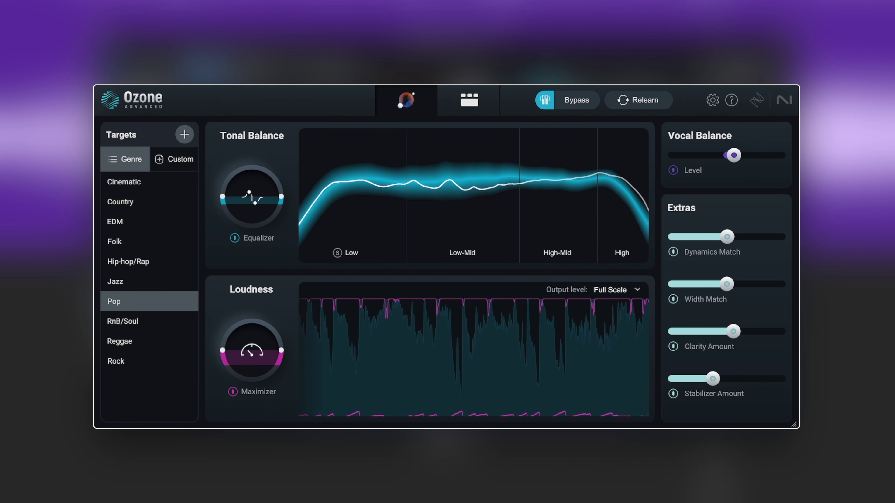
Push the Maximizer amount much higher, then bring it back down to a small setting
click(265, 335)
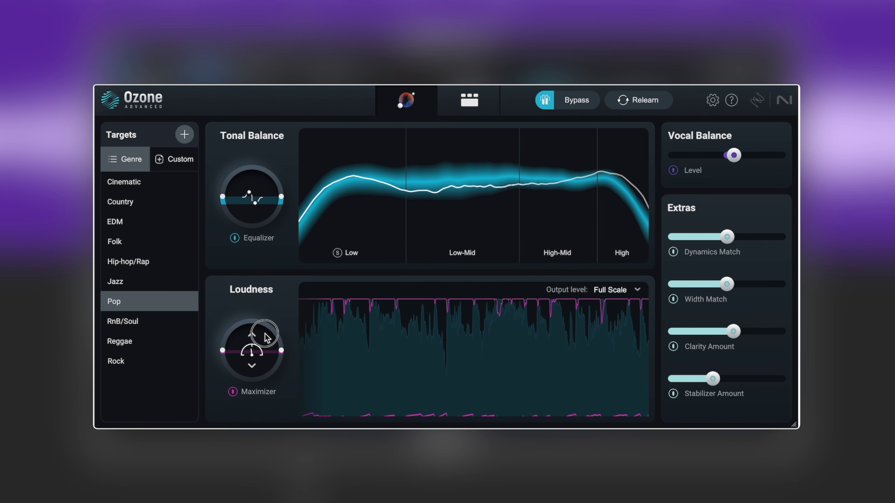
click(268, 339)
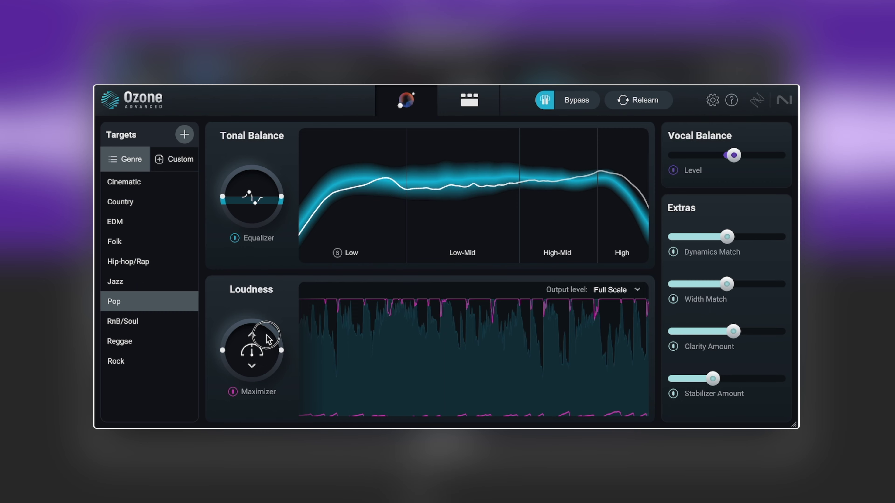
drag(252, 355, 260, 299)
drag(246, 337, 249, 381)
drag(255, 343, 252, 392)
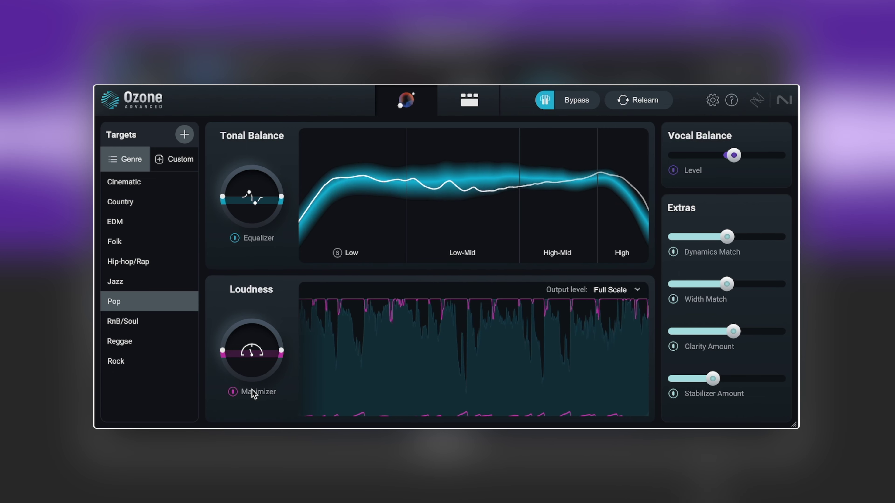
click(583, 100)
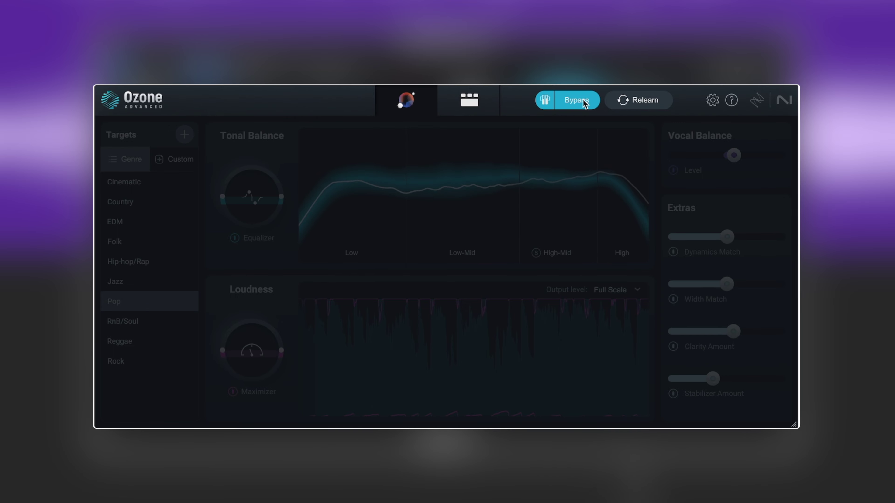
click(583, 102)
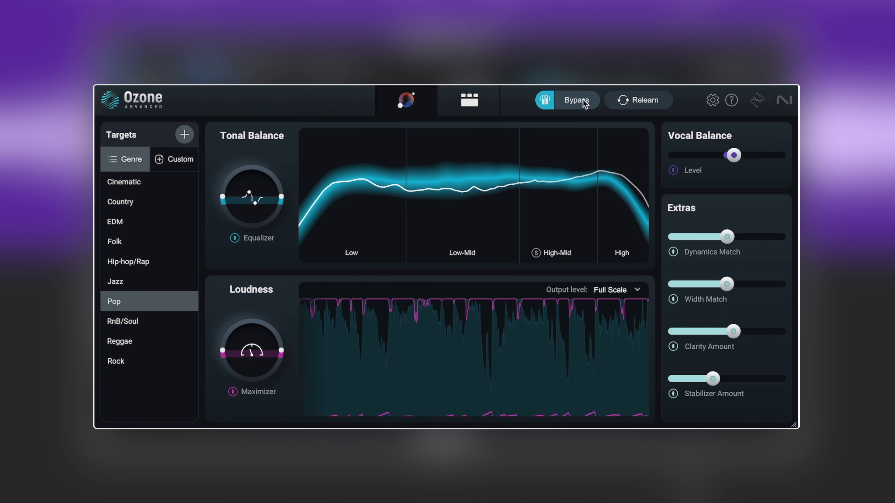
click(583, 101)
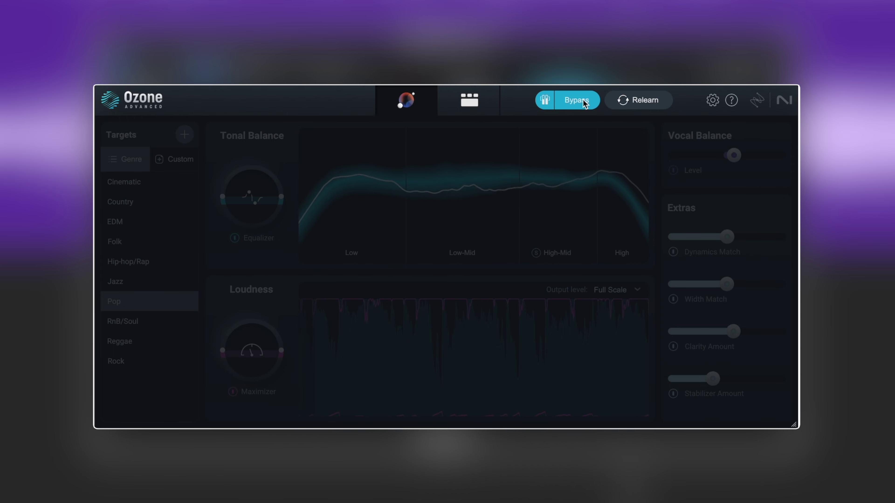
click(583, 100)
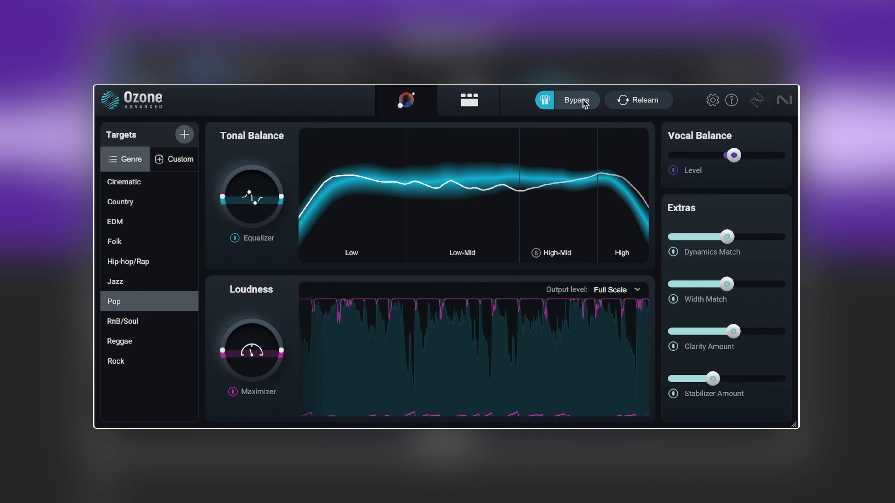